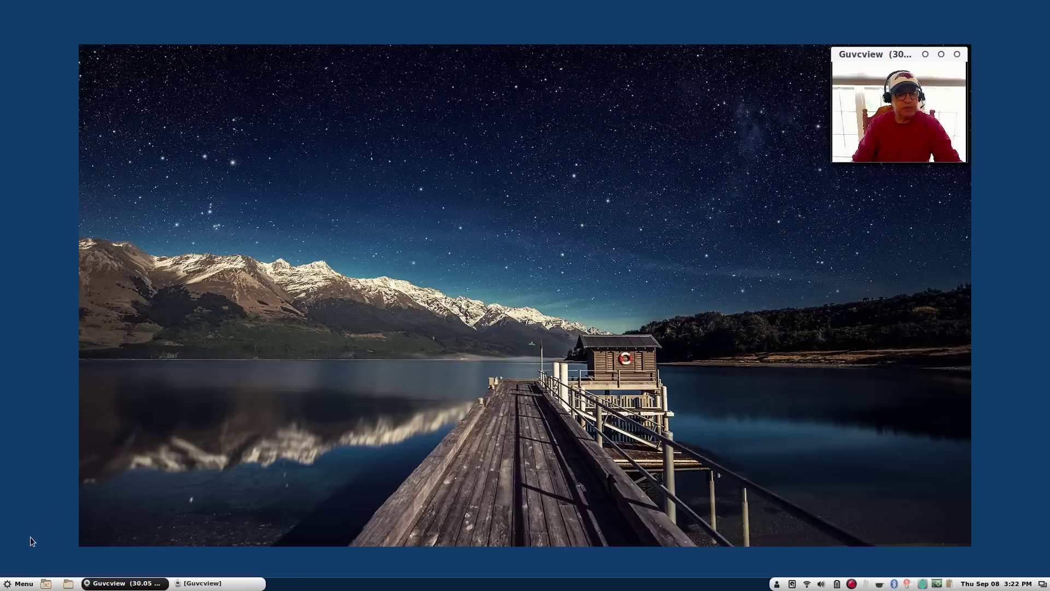
Open System Settings from the Cinnamon menu's favourites
left_click(19, 583)
left_click(43, 245)
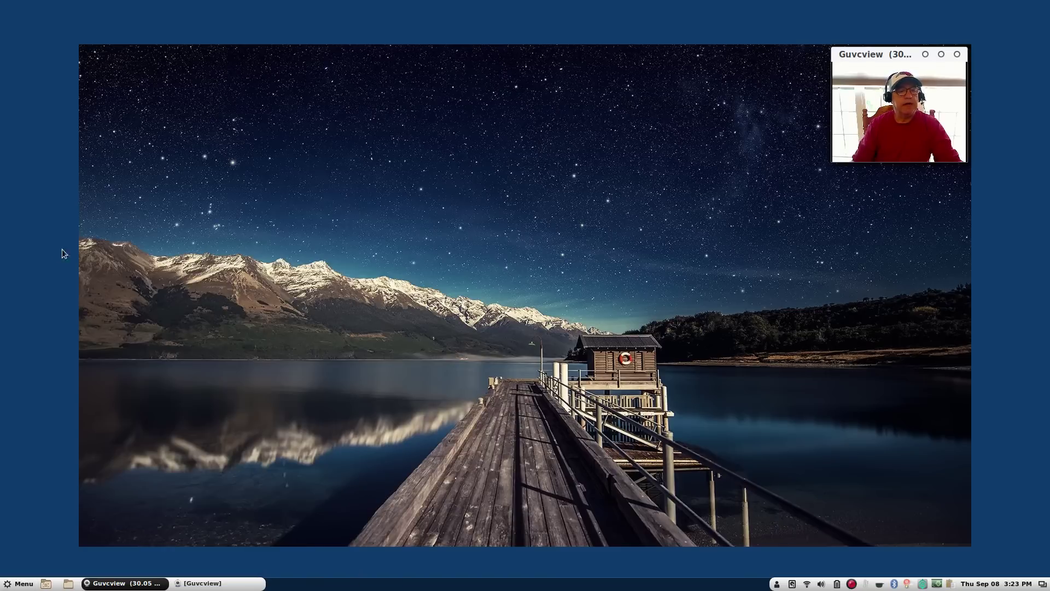
Open Themes, check its miscellaneous Settings tab, return to the theme list, then close the window
left_click(544, 203)
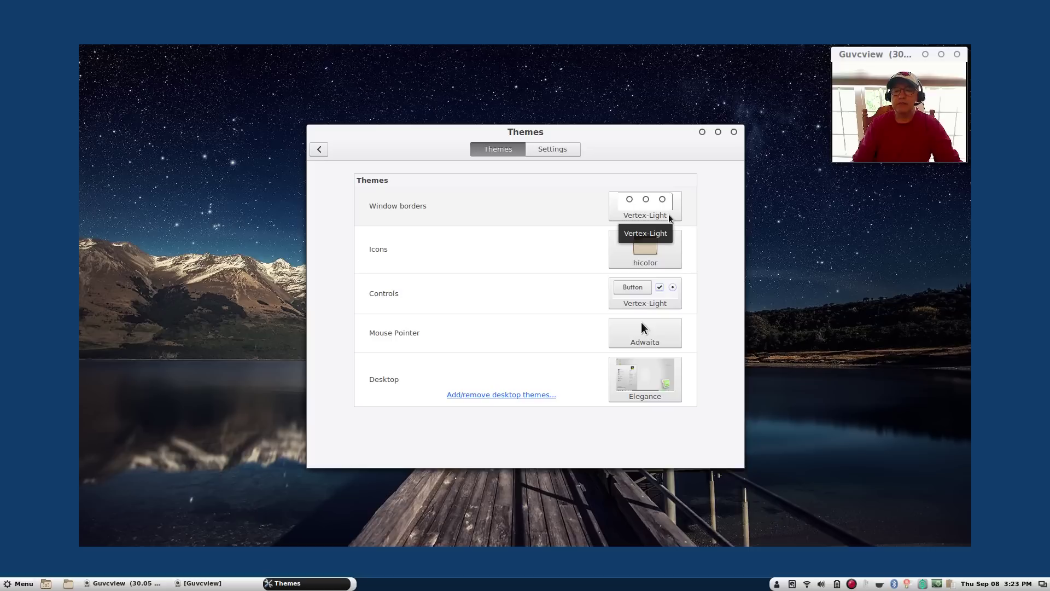
left_click(554, 150)
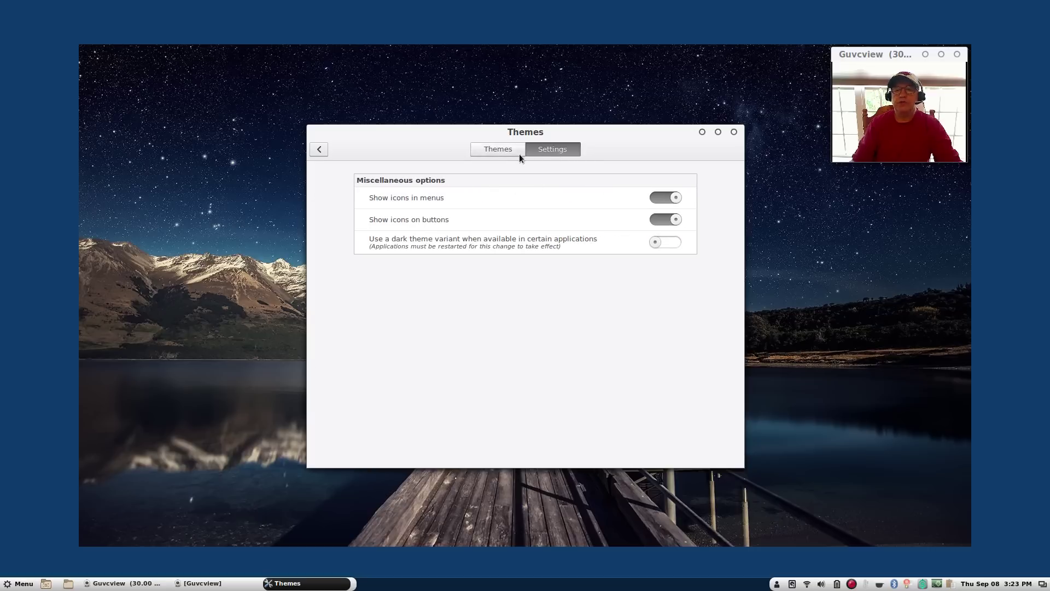
left_click(498, 153)
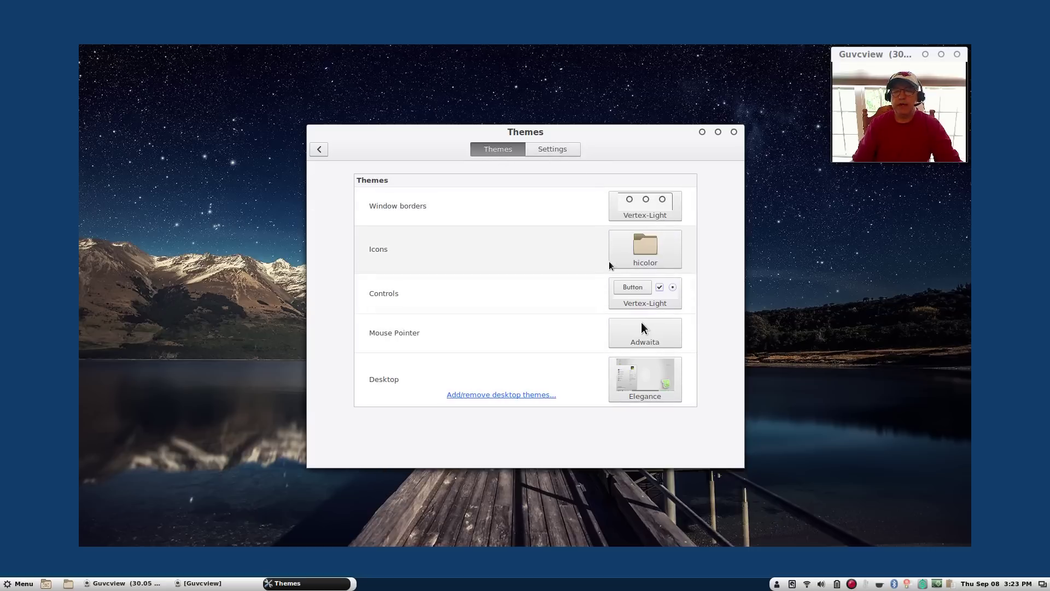
left_click(734, 132)
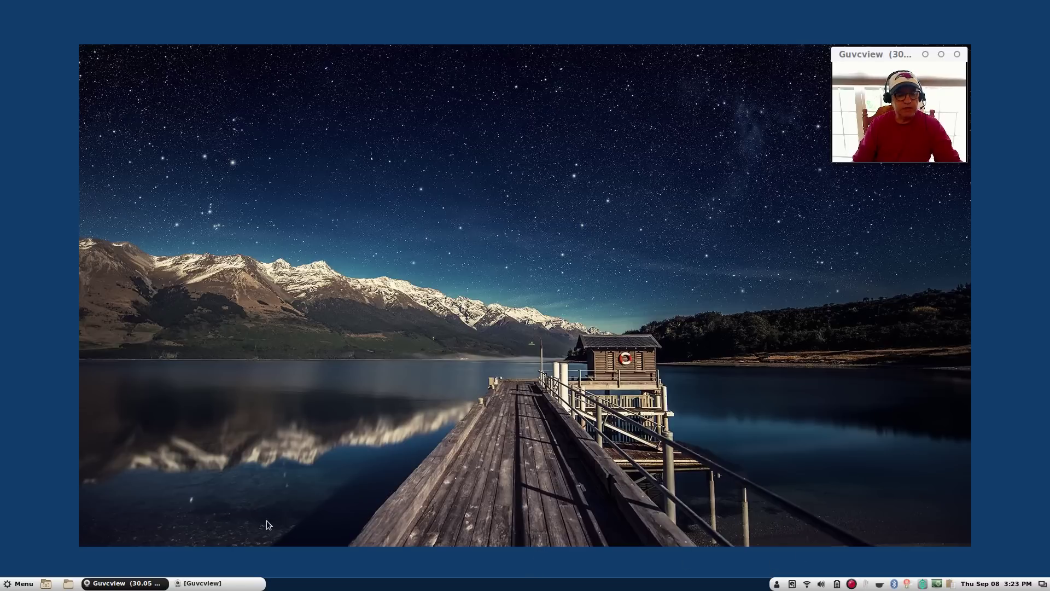
Launch Google Chrome from Menu > Internet, view the 'cinnamon menu editor' results, then minimise it
left_click(22, 585)
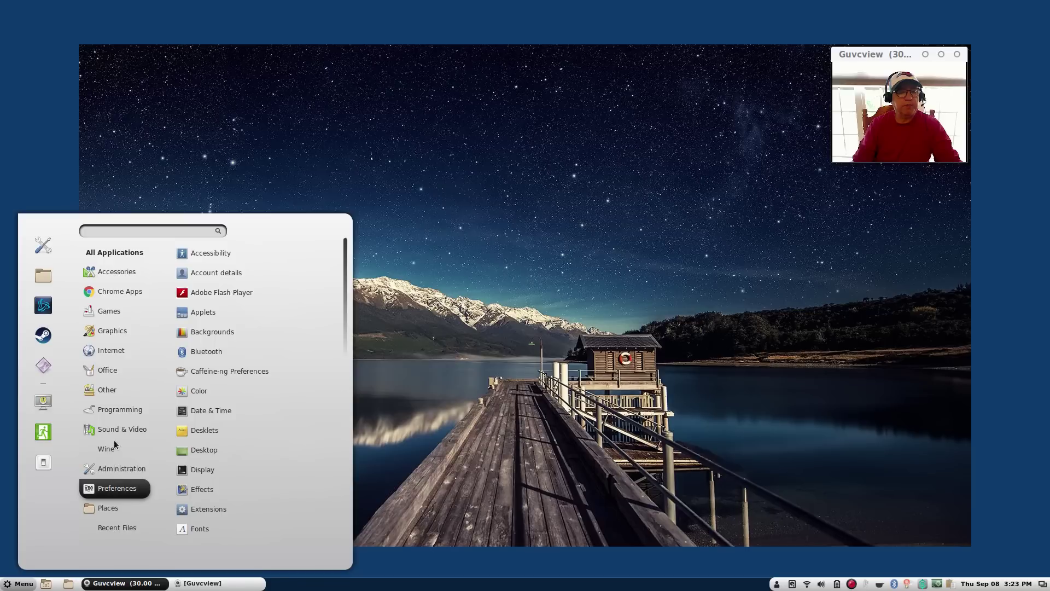
mouse_move(109, 350)
left_click(231, 298)
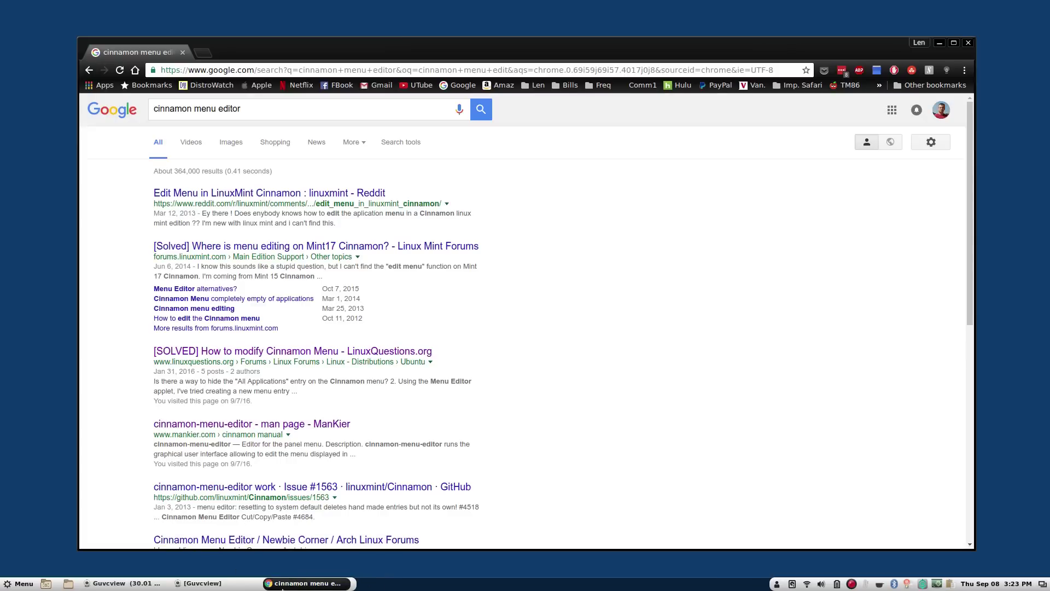
mouse_move(328, 588)
left_click(939, 43)
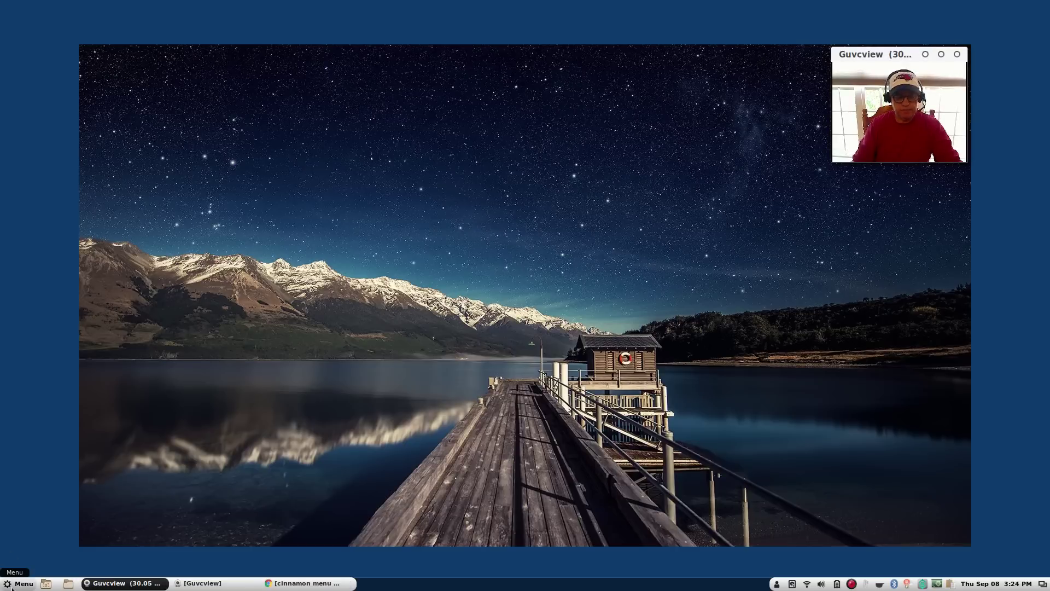
Run cinnamon-menu-editor from the F12 drop-down terminal and position its Main Menu window
key("F12")
type("cinnamon-menu-editor")
key("Return")
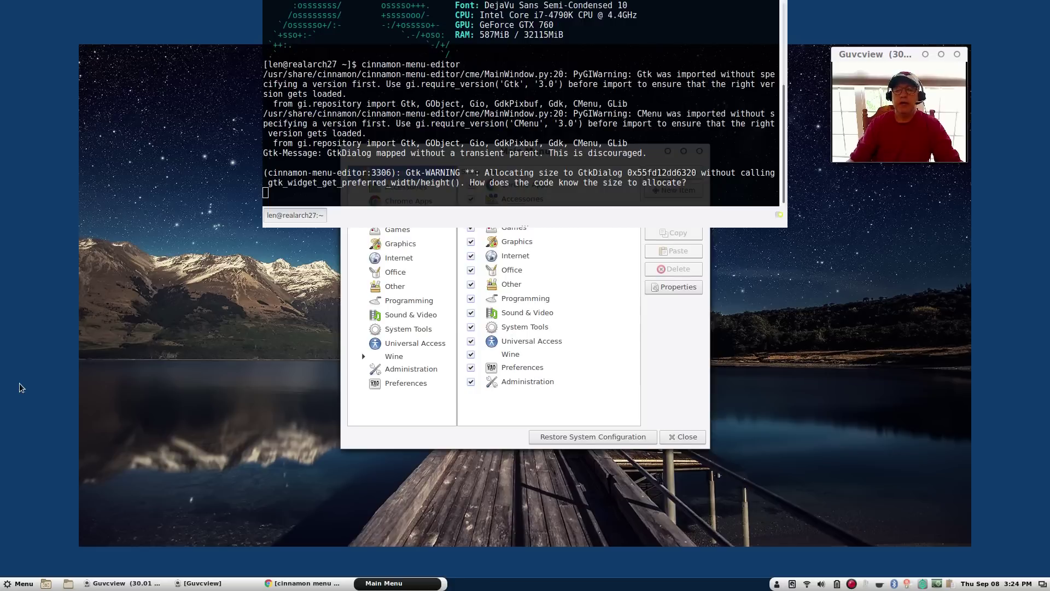
key("F12")
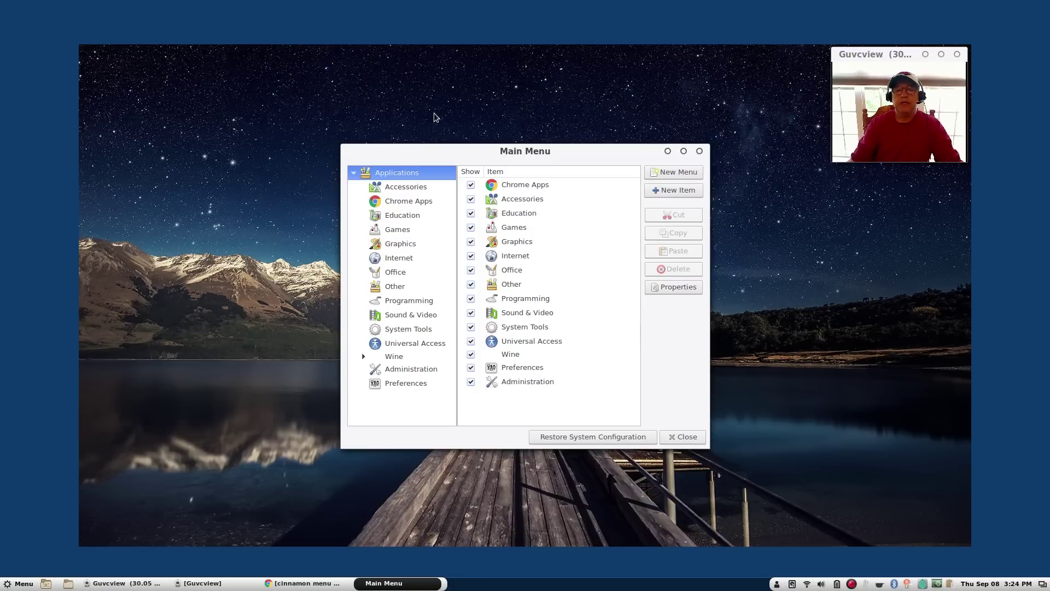
left_click_drag(503, 151, 432, 129)
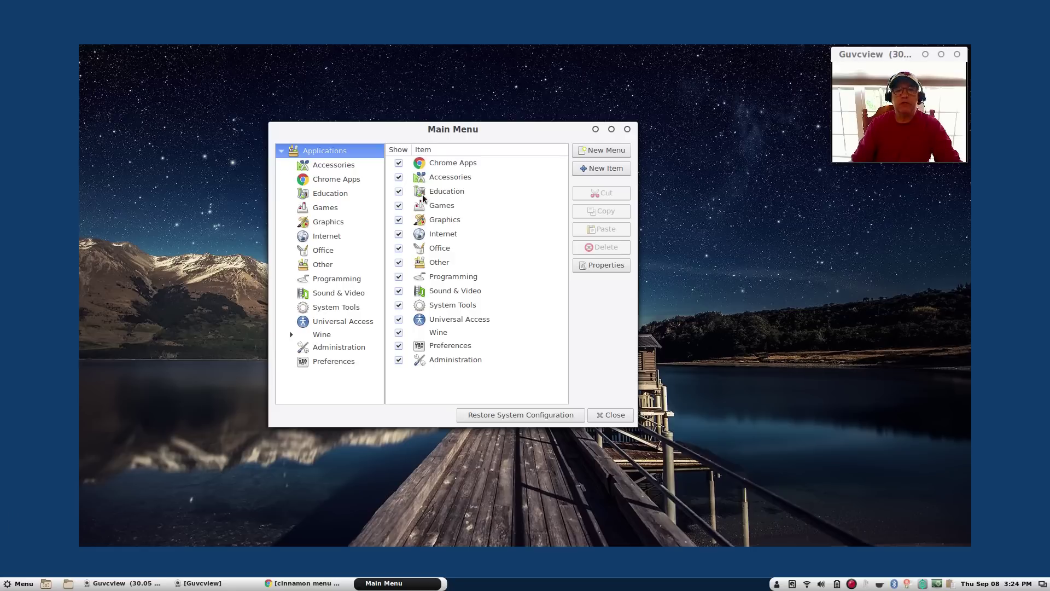
left_click_drag(472, 130, 510, 162)
Check in the application menu that the Games category lists Battle.net, then close the menu
left_click(20, 585)
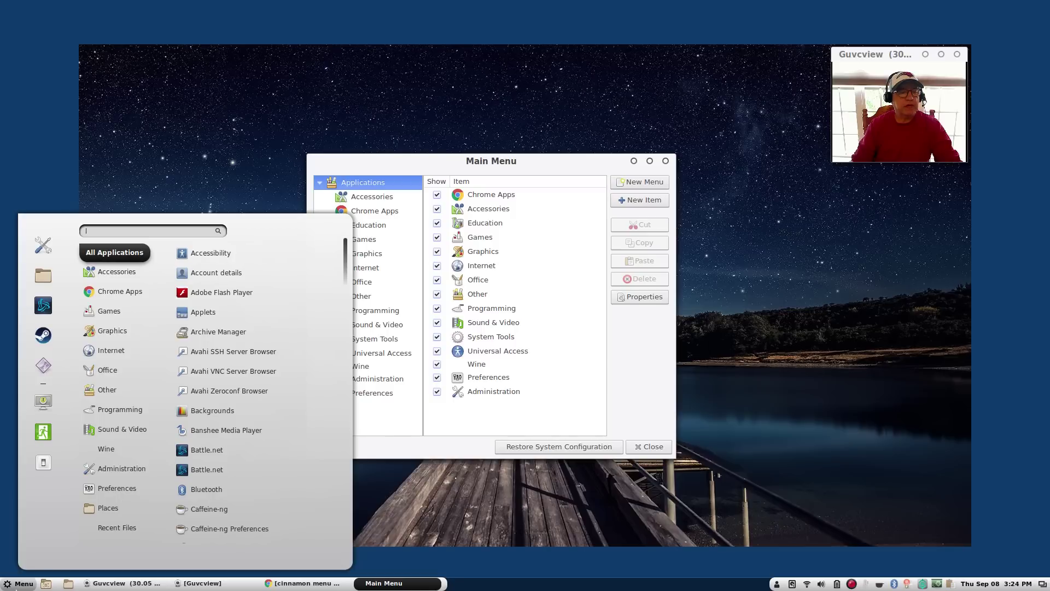
mouse_move(121, 429)
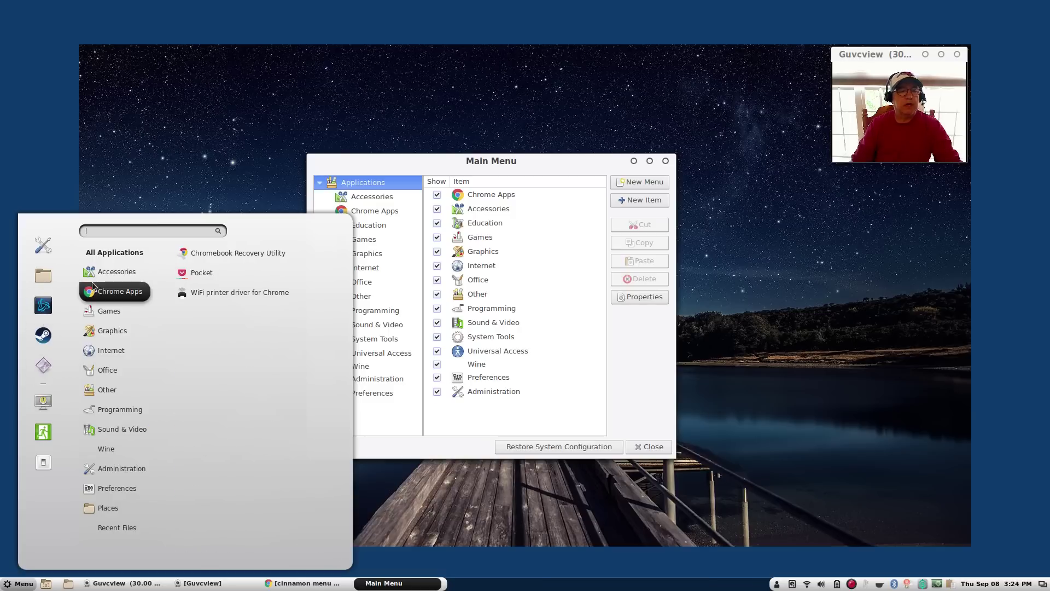
mouse_move(107, 312)
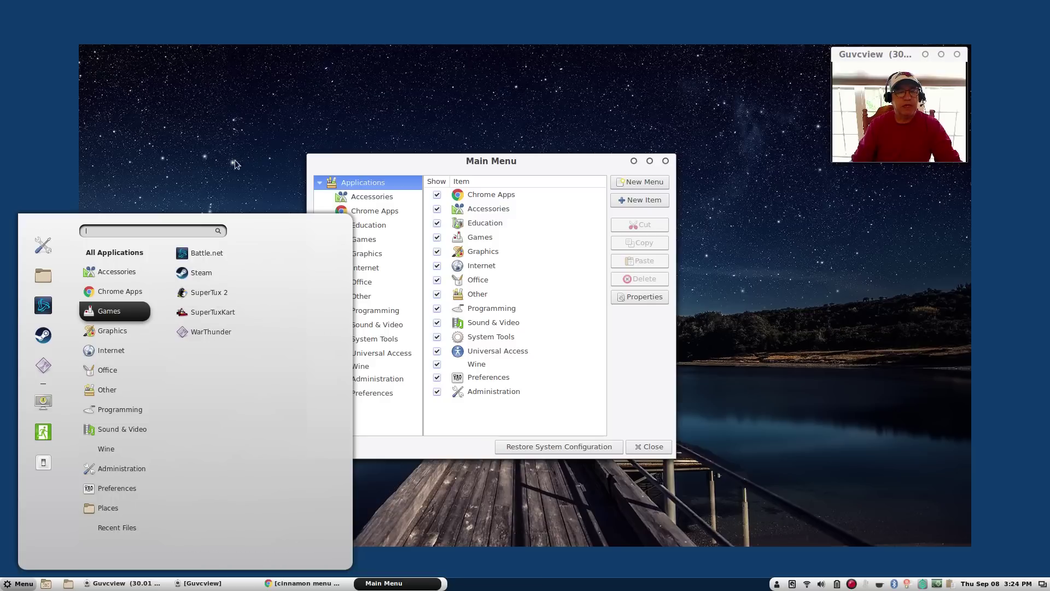
left_click(471, 164)
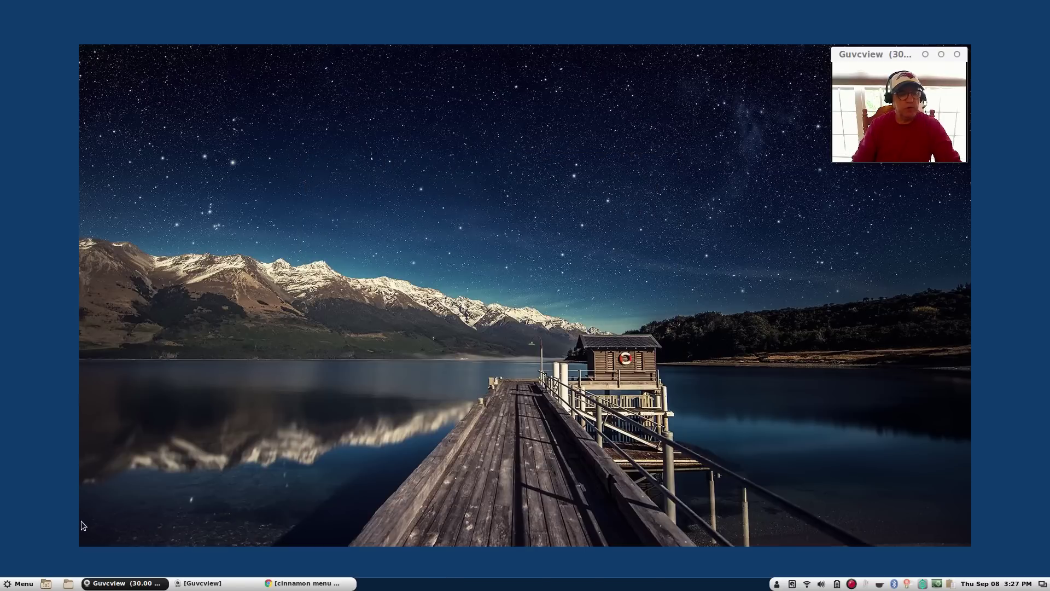
Glance at Menu > Recent Files, then close the menu again
left_click(20, 583)
mouse_move(115, 527)
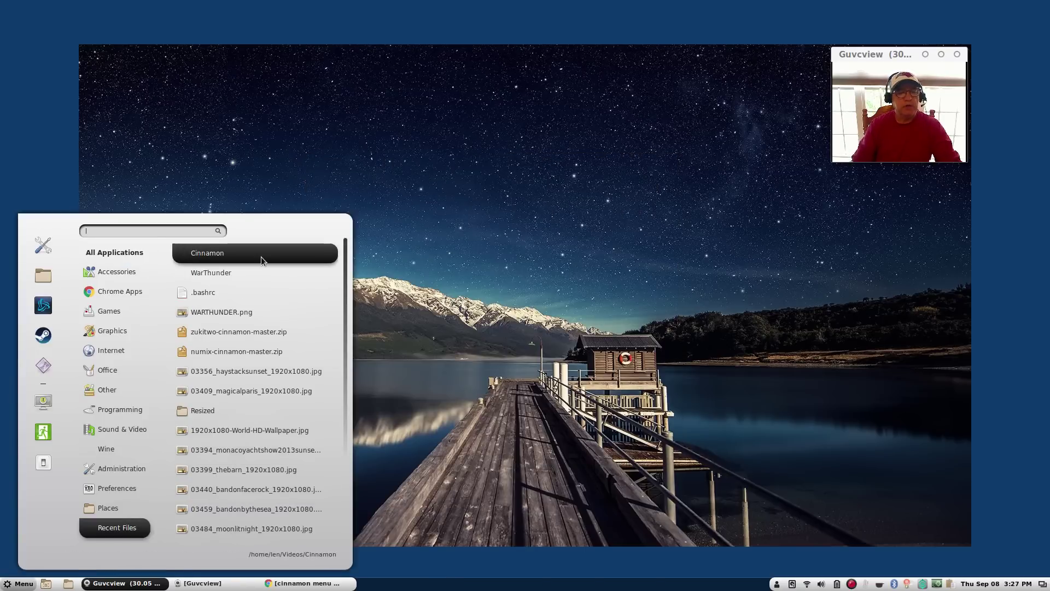
left_click(335, 170)
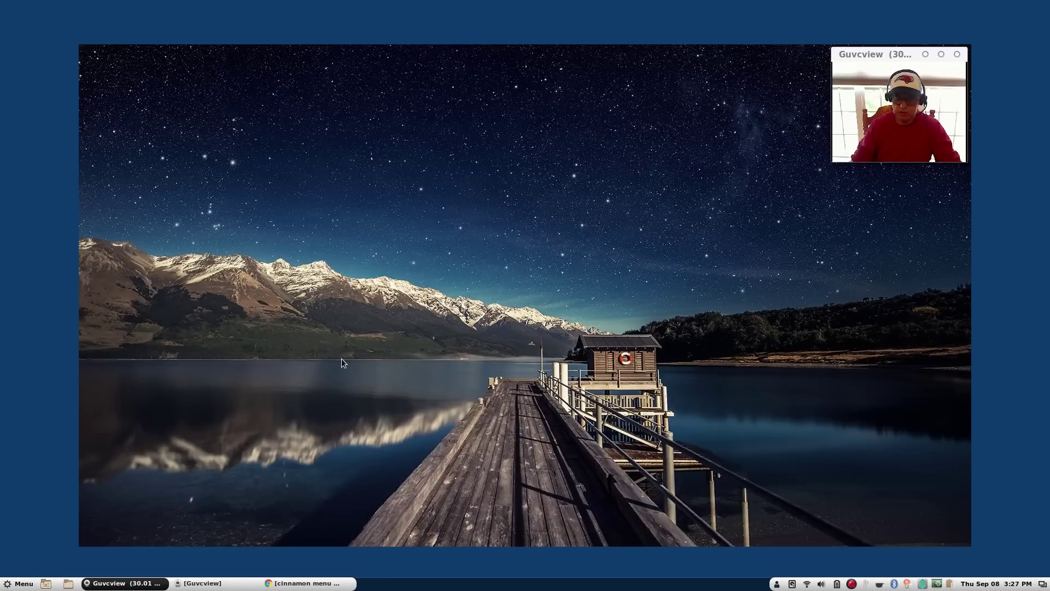
Relaunch cinnamon-menu-editor by recalling the previous command in the F12 terminal
key("F12")
key("Up")
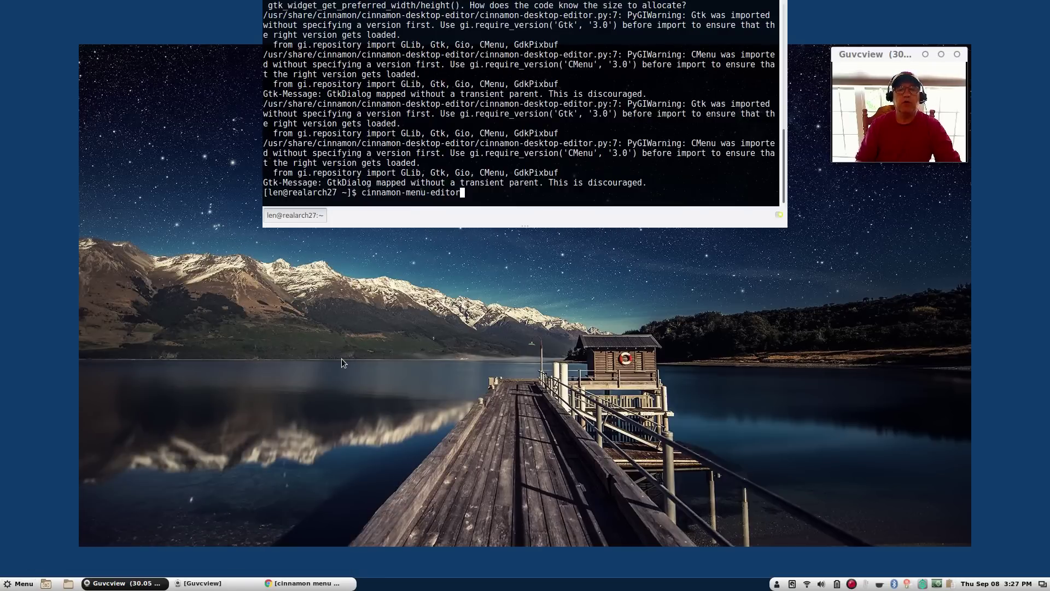
key("Return")
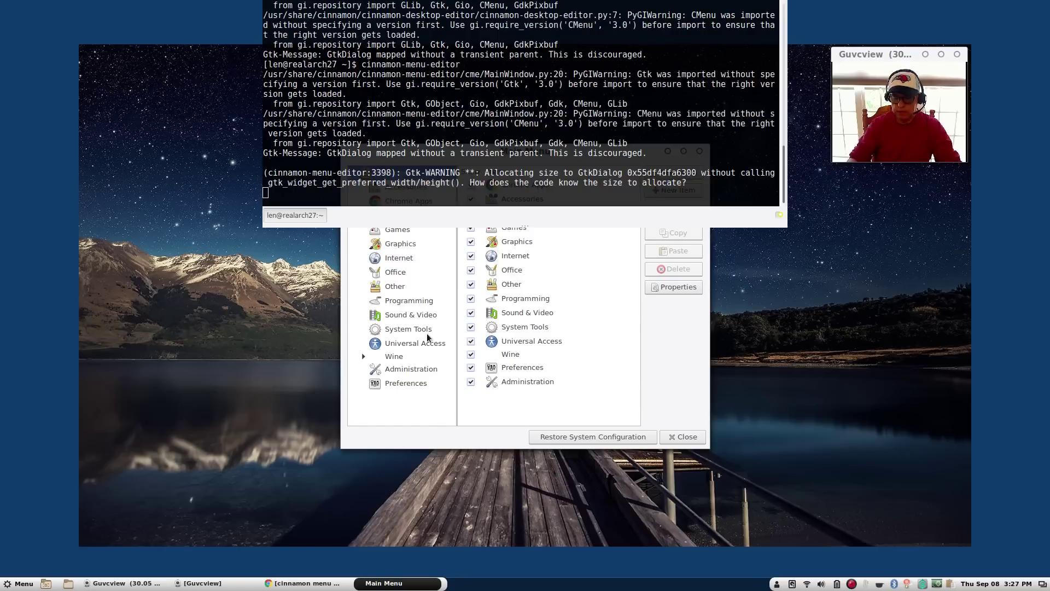
key("F12")
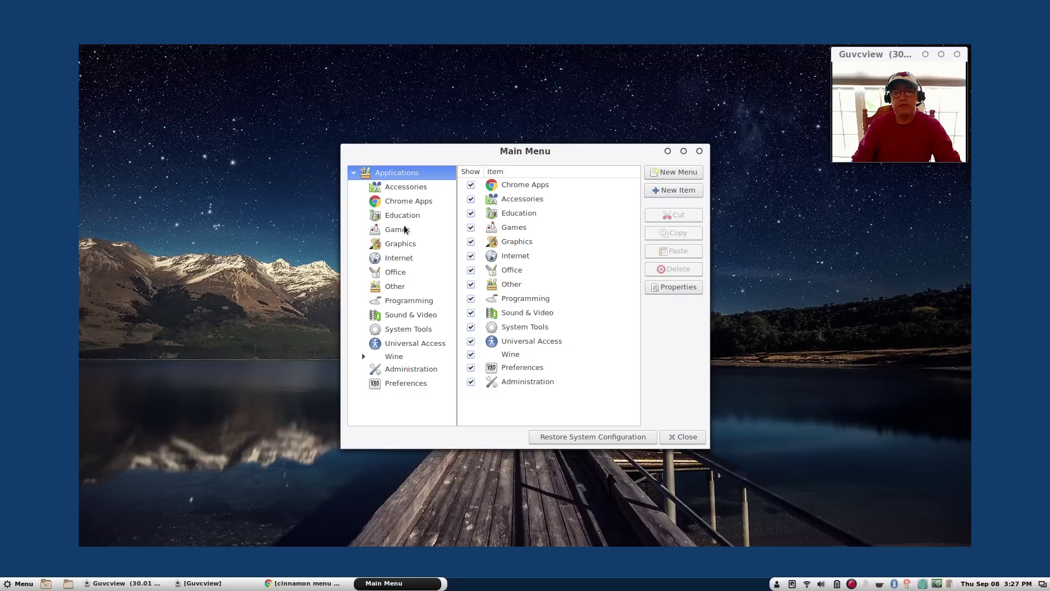
Browse Wine > Programs > Battle.net, select its launcher, then list Games to confirm Battle.net appears
left_click(398, 357)
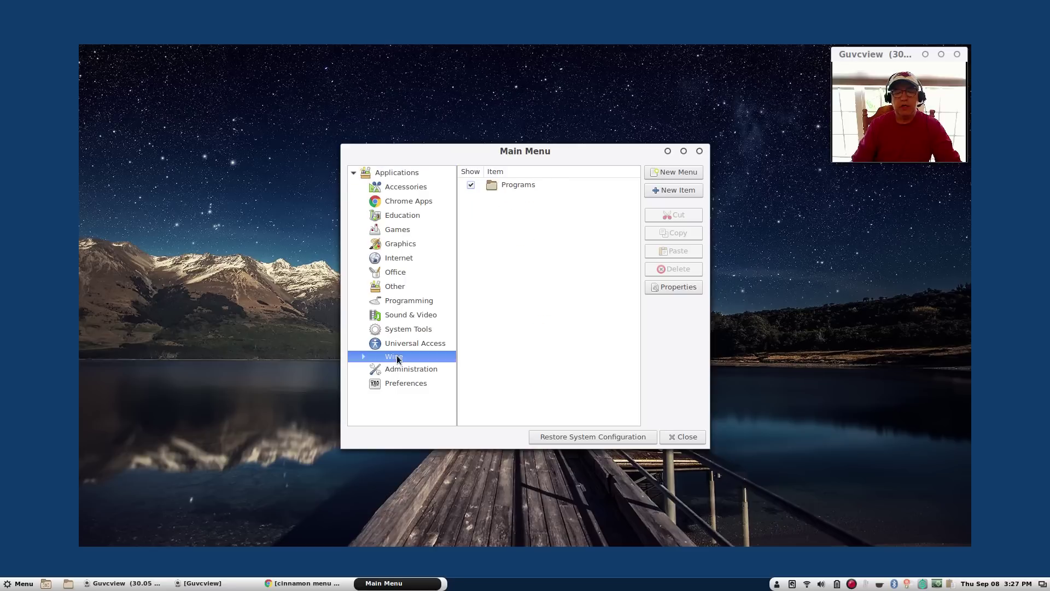
left_click(364, 356)
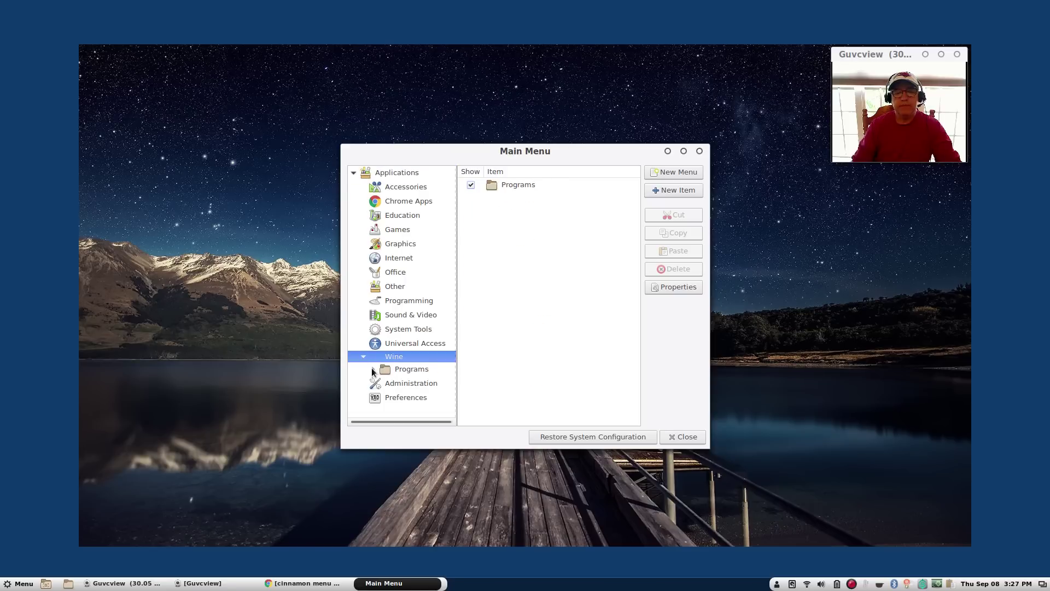
left_click(372, 370)
left_click(409, 386)
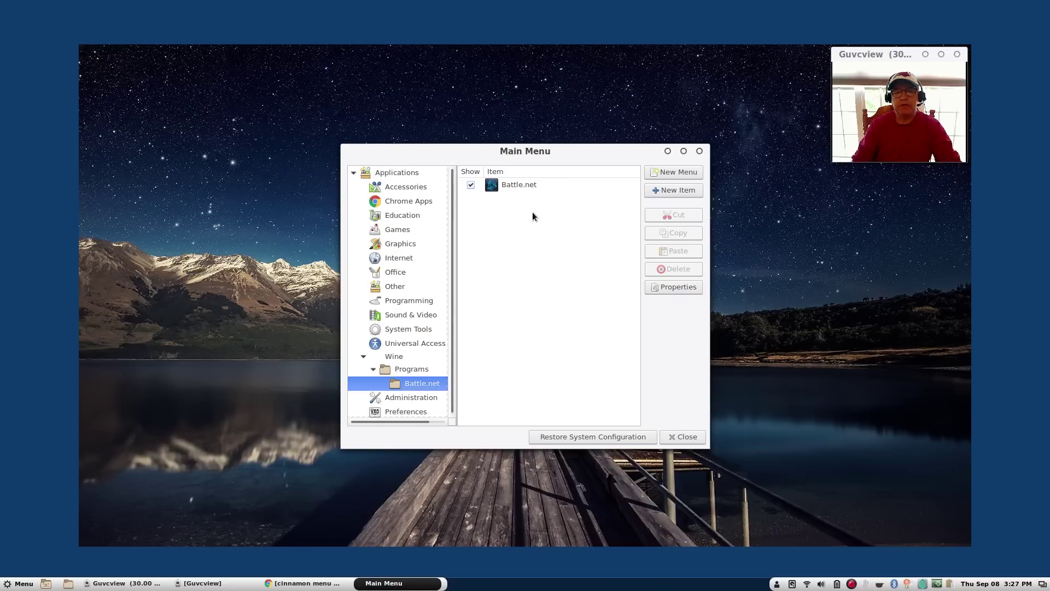
left_click(522, 189)
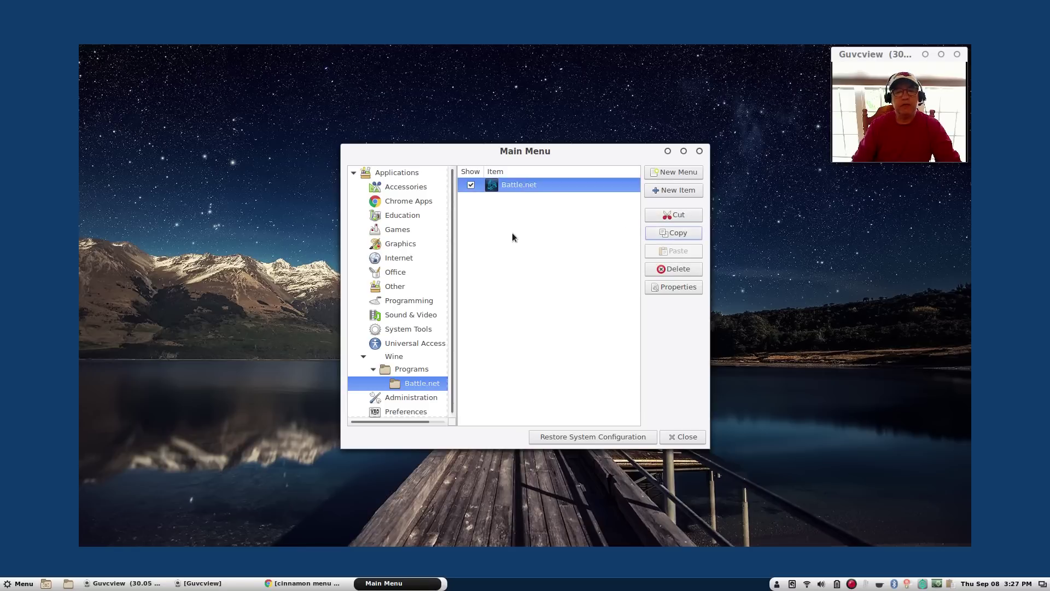
left_click(377, 232)
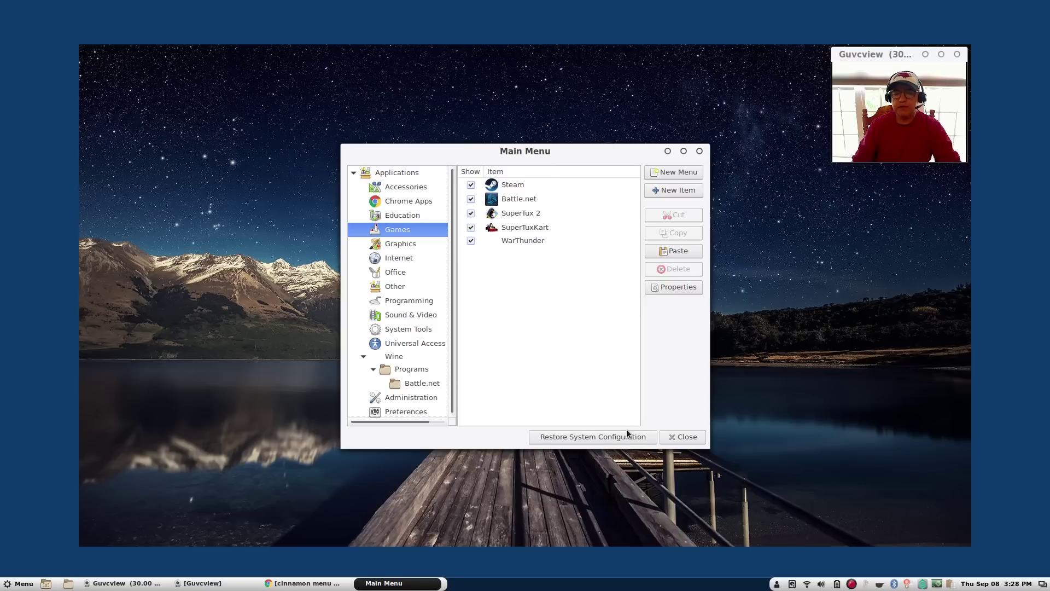
Close the Cinnamon Menu Editor's Main Menu dialog
left_click(694, 437)
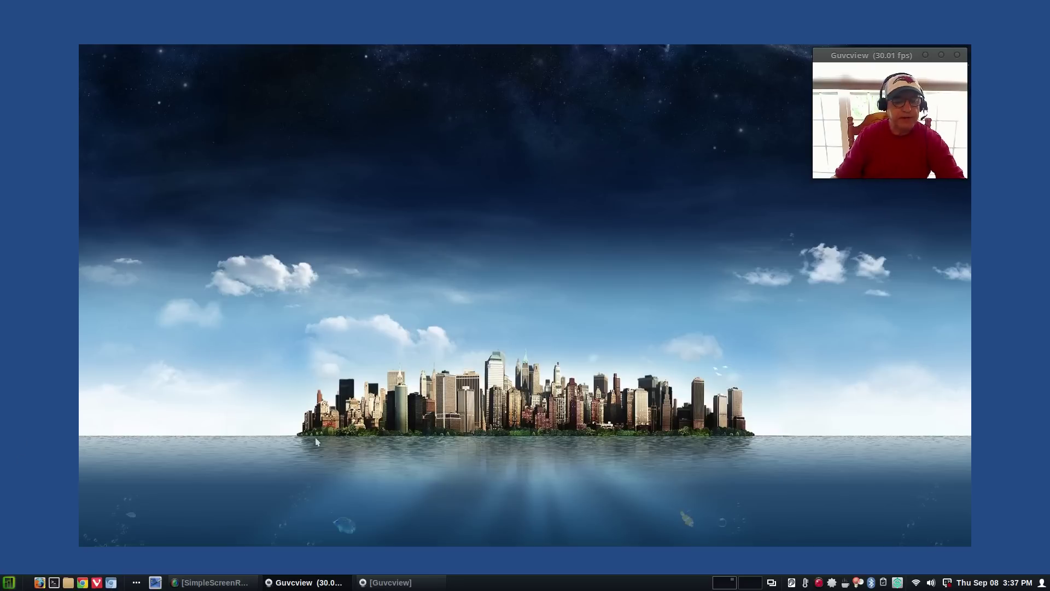
Open Themes in System Settings, showing Vertex-Maia borders, Faenza-Dark icons and Simple-and-Soft pointer
left_click(9, 582)
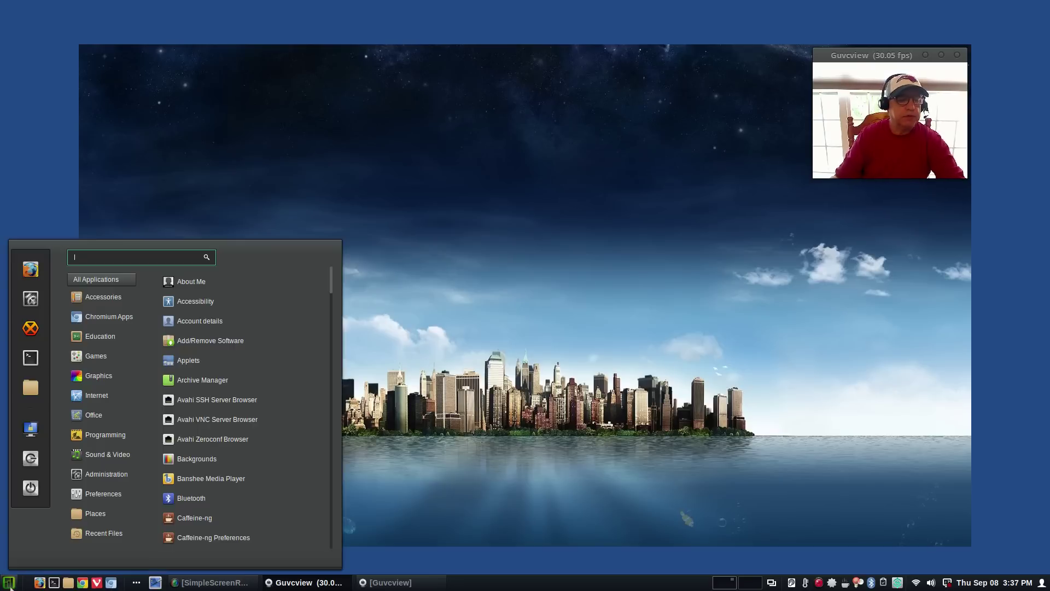
left_click(31, 300)
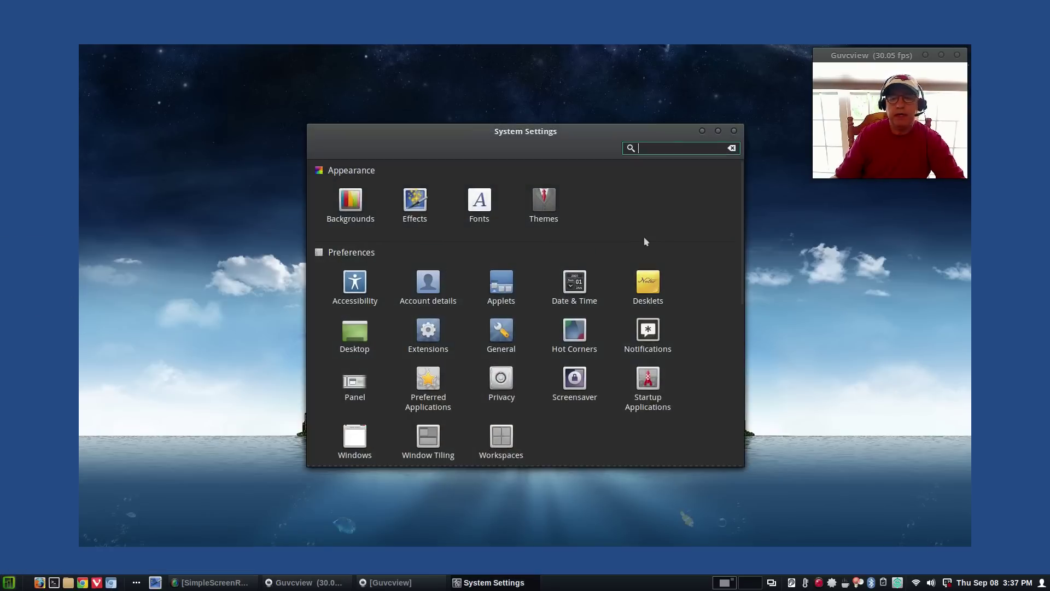
left_click(552, 211)
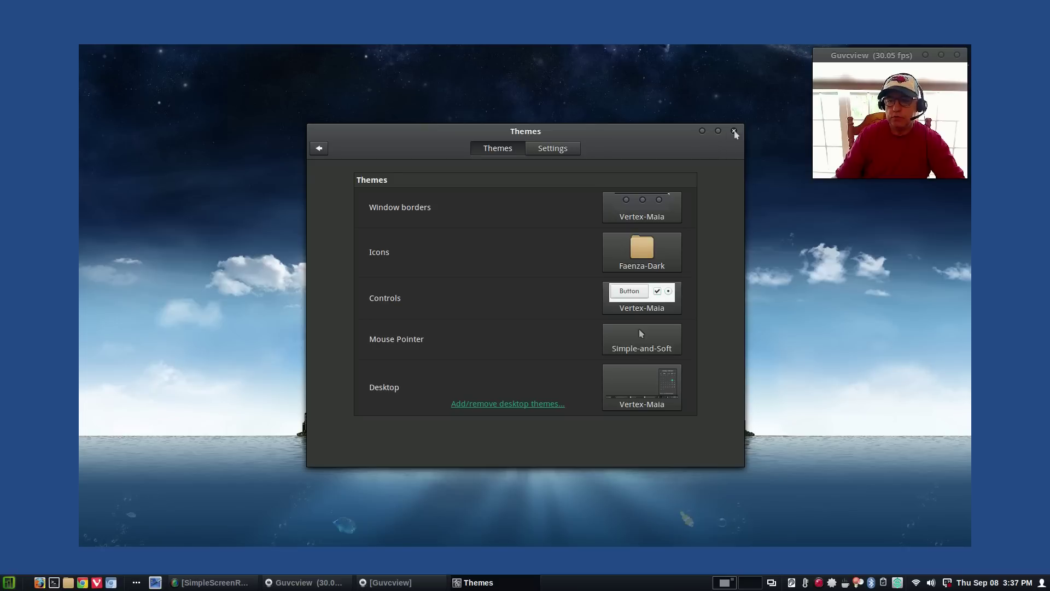
Close the Themes settings window showing the Vertex-Maia theme set
left_click(735, 131)
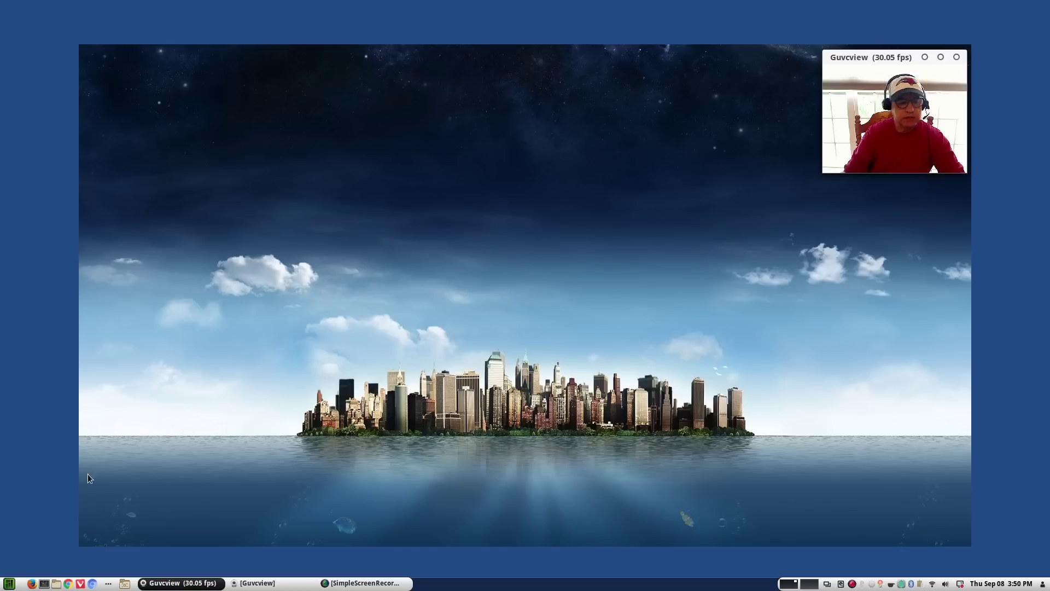
Reopen Themes to view the Vertex-Light, hicolor, Adwaita and Elegance set, then minimise it
left_click(9, 583)
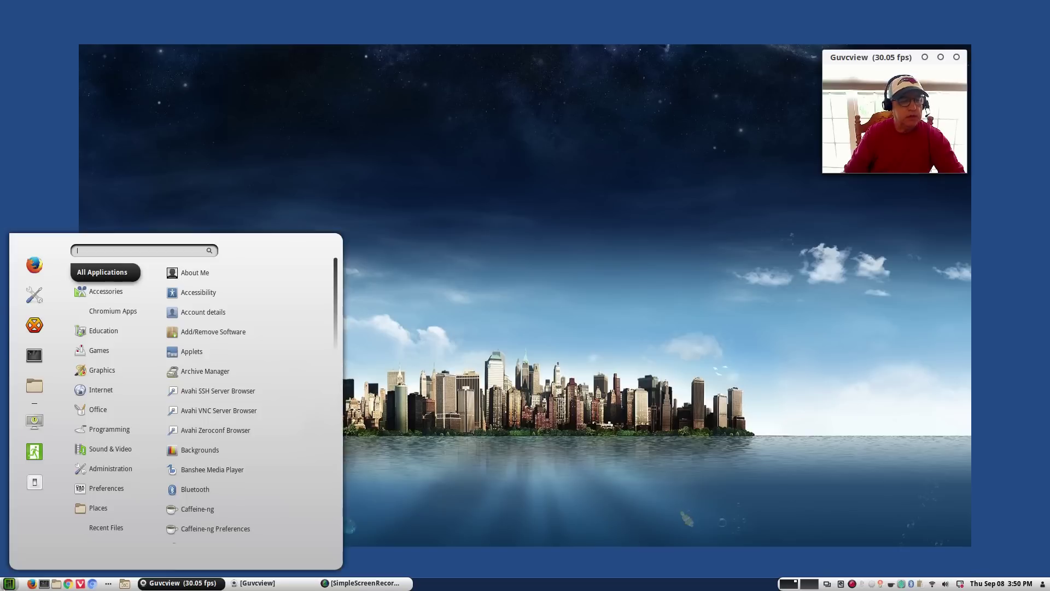
left_click(34, 296)
left_click(547, 203)
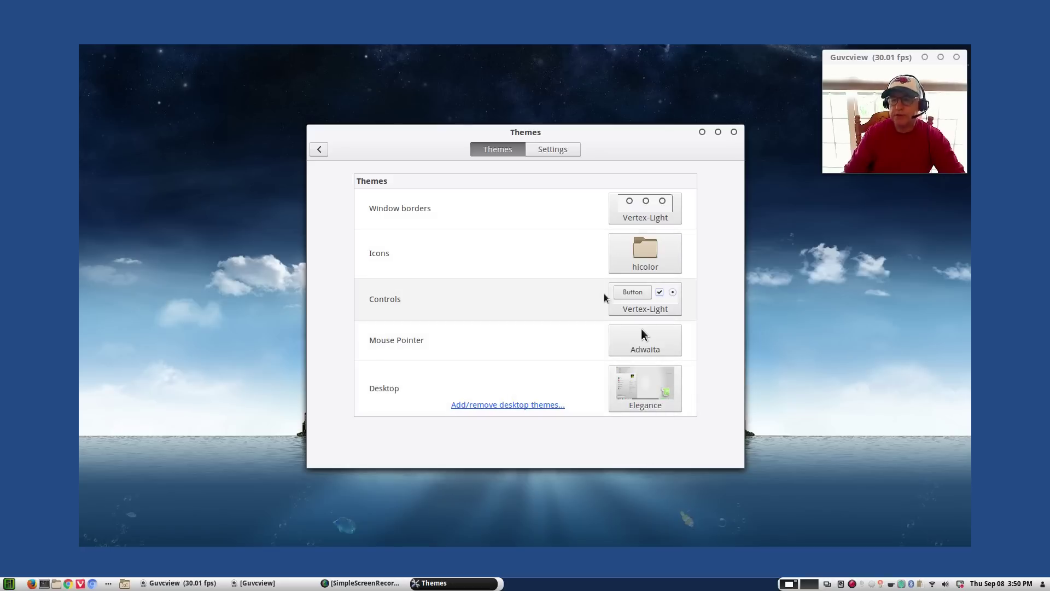
left_click(702, 133)
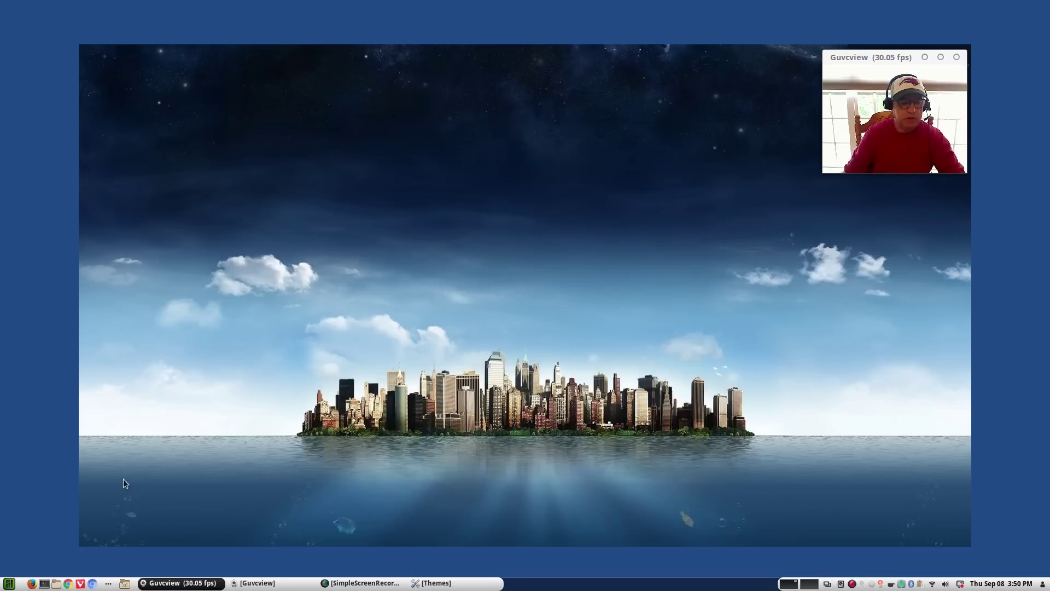
Open a terminal and run the misspelled cinnnamon-menu-editor, which fails with command not found
left_click(44, 584)
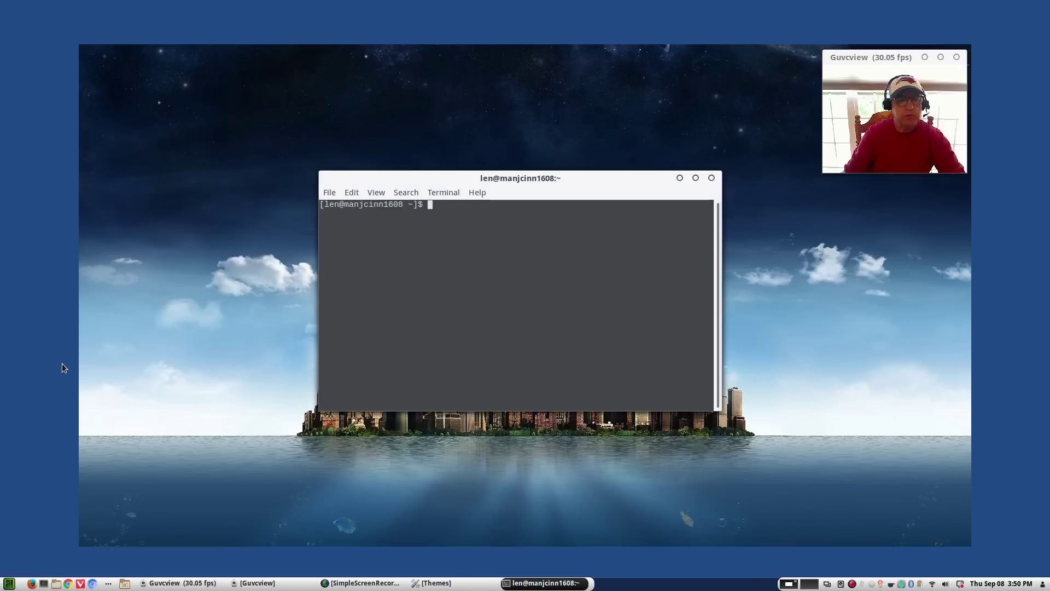
key("Up")
key("BackSpace")
key("BackSpace")
key("BackSpace")
key("BackSpace")
key("BackSpace")
key("BackSpace")
key("BackSpace")
key("ctrl+u")
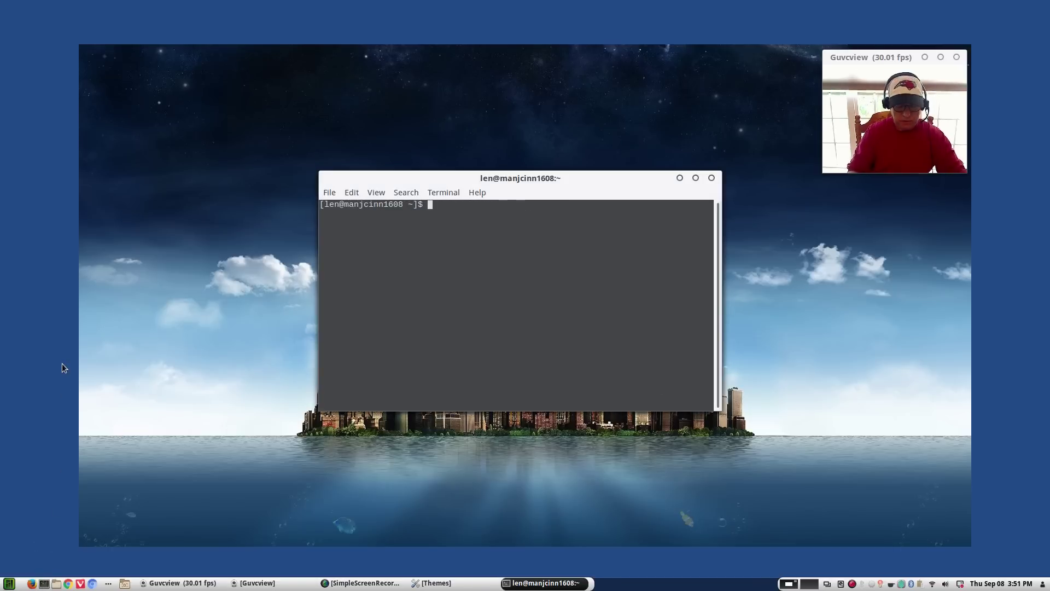
type("cin")
type("nn")
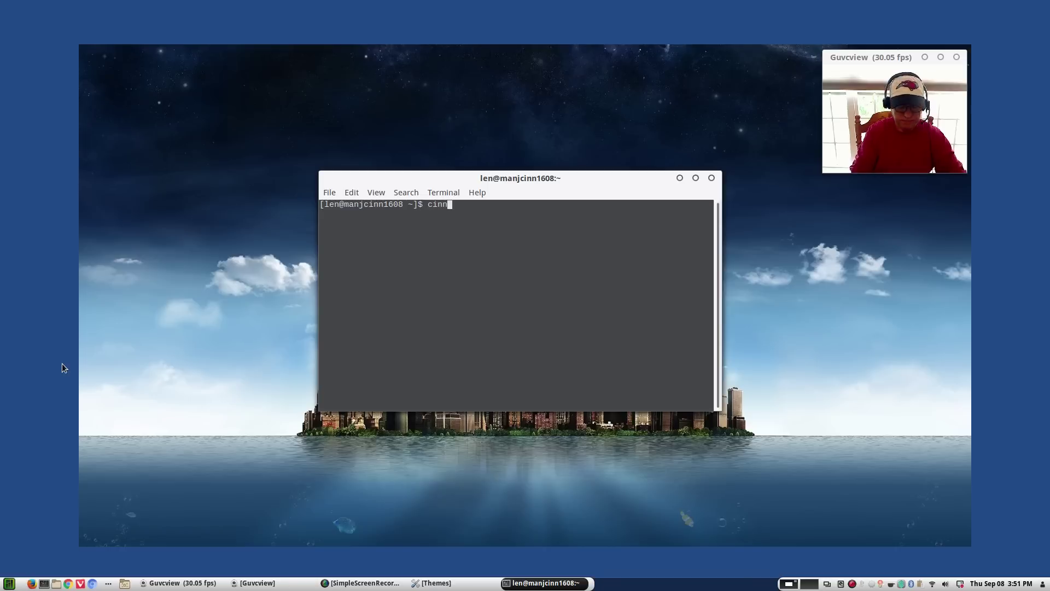
type("amon-menu-editor")
key("Return")
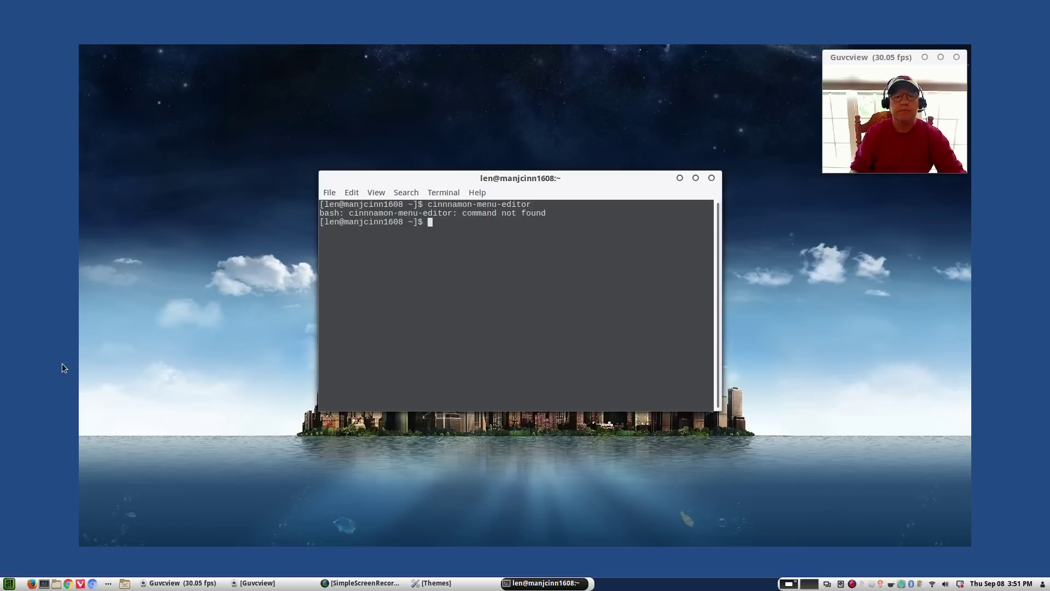
Recall that command and delete the extra n to correct it to cinnamon-menu-editor
key("Up")
key("Left")
key("Left")
key("Left")
key("Left")
key("Left")
key("Left")
key("Left")
key("Left")
key("Left")
key("Left")
key("Left")
key("Left")
key("Left")
key("Left")
key("Left")
key("Left")
key("BackSpace")
key("Right")
key("Right")
key("Right")
key("Right")
key("Right")
key("Right")
key("Right")
key("Right")
key("Right")
key("Right")
key("Right")
key("Right")
key("Right")
key("Right")
key("Right")
key("Right")
Run cinnamon-menu-editor, review its Applications categories including wine-wine, then close the editor
key("Return")
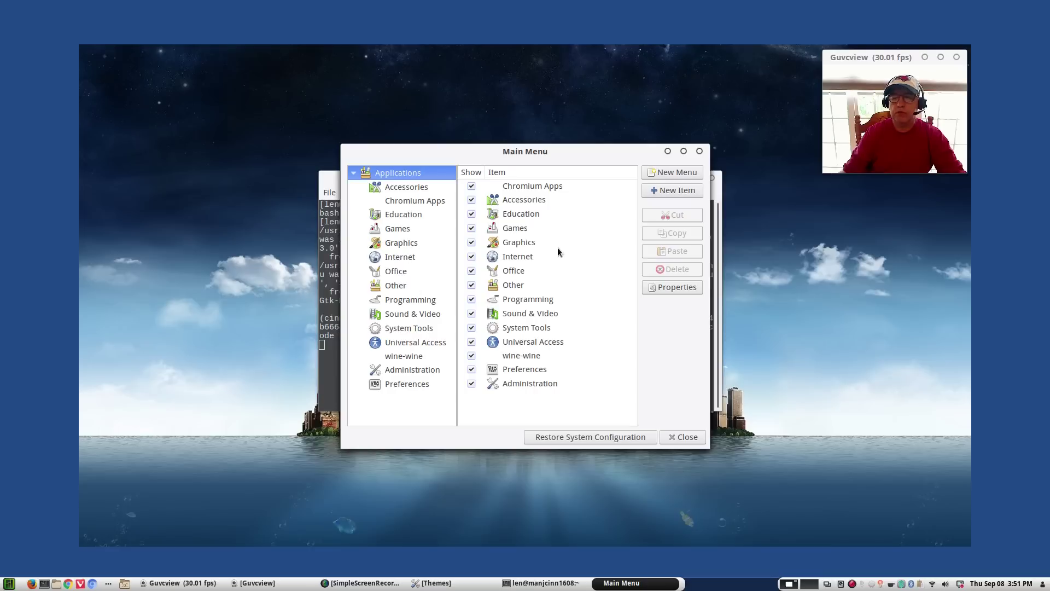
left_click(700, 151)
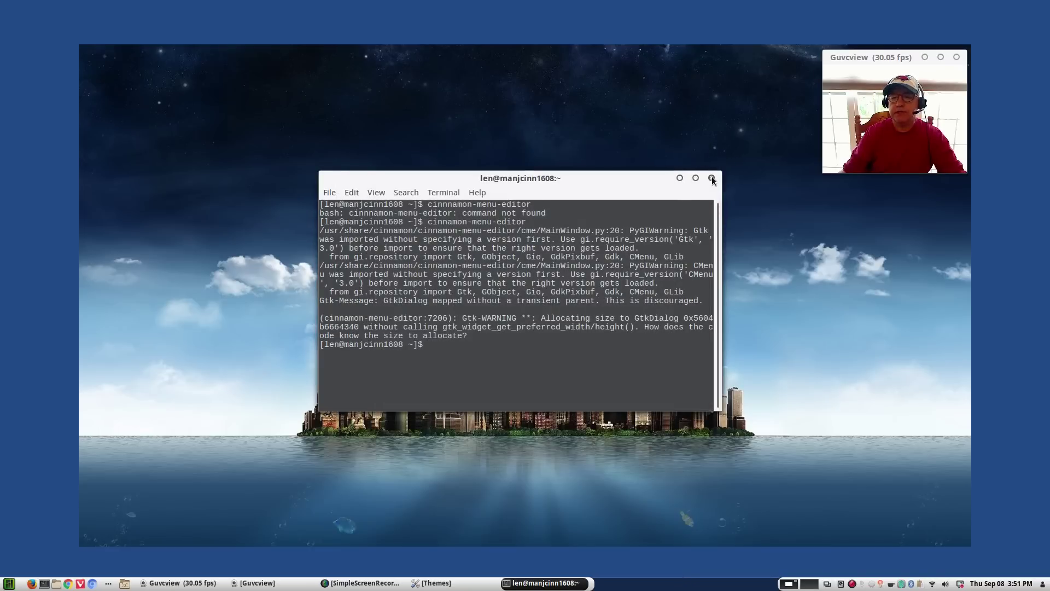
Close the terminal window and bring up the Cinnamon Menu from the taskbar
left_click(711, 178)
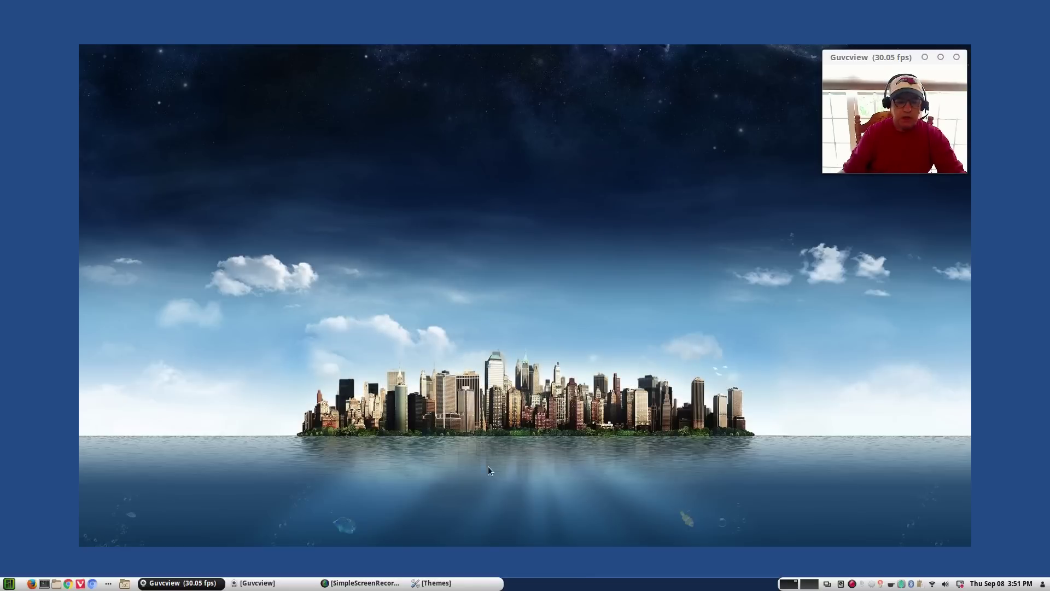
left_click(13, 584)
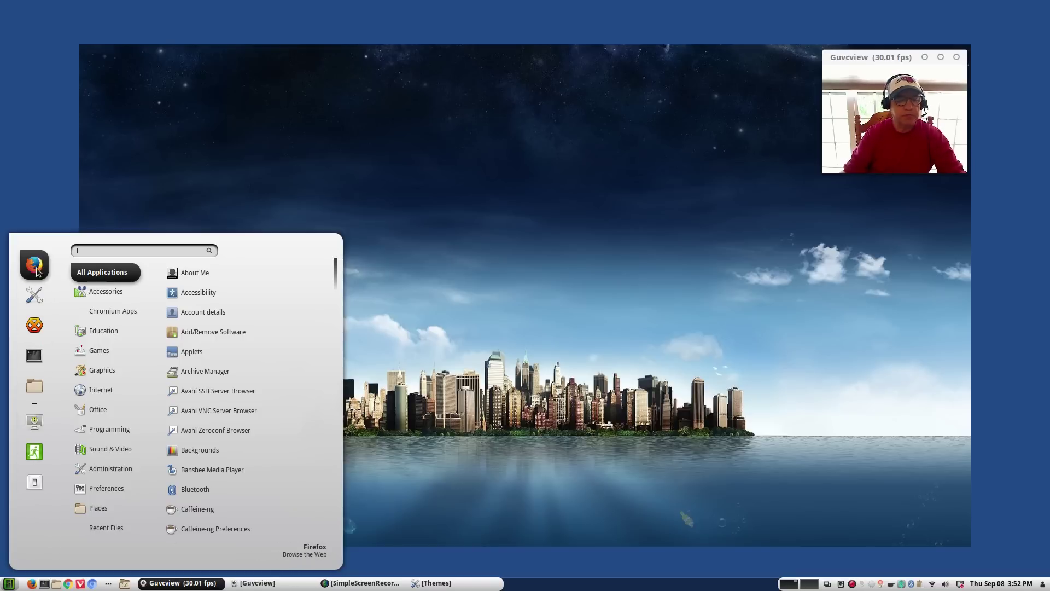
Browse the Accessories, Education, Programming and Office categories, finishing on Internet's Firefox, Chromium and Vivaldi
mouse_move(101, 295)
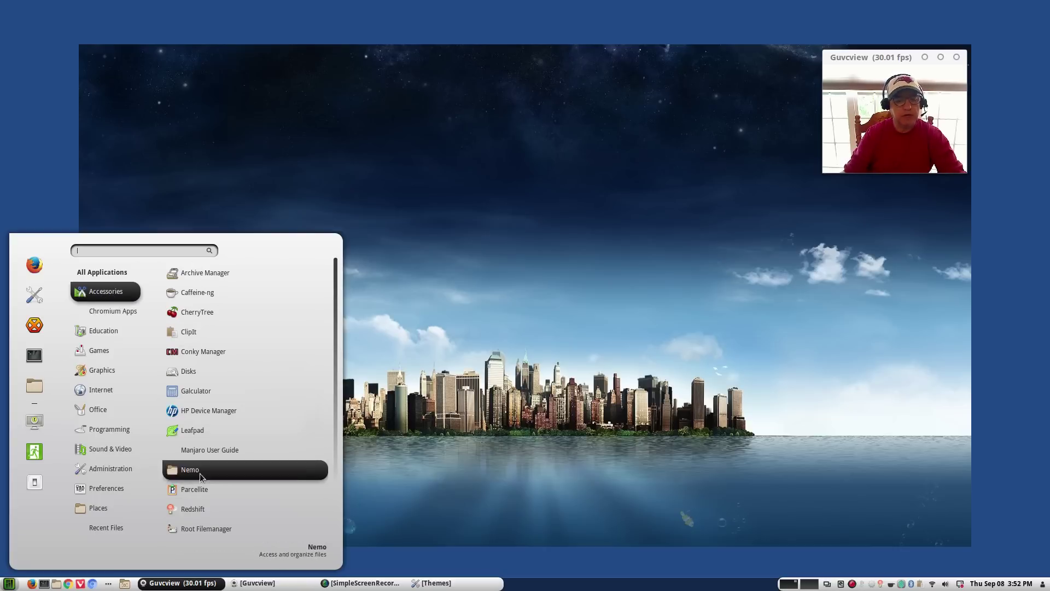
mouse_move(125, 339)
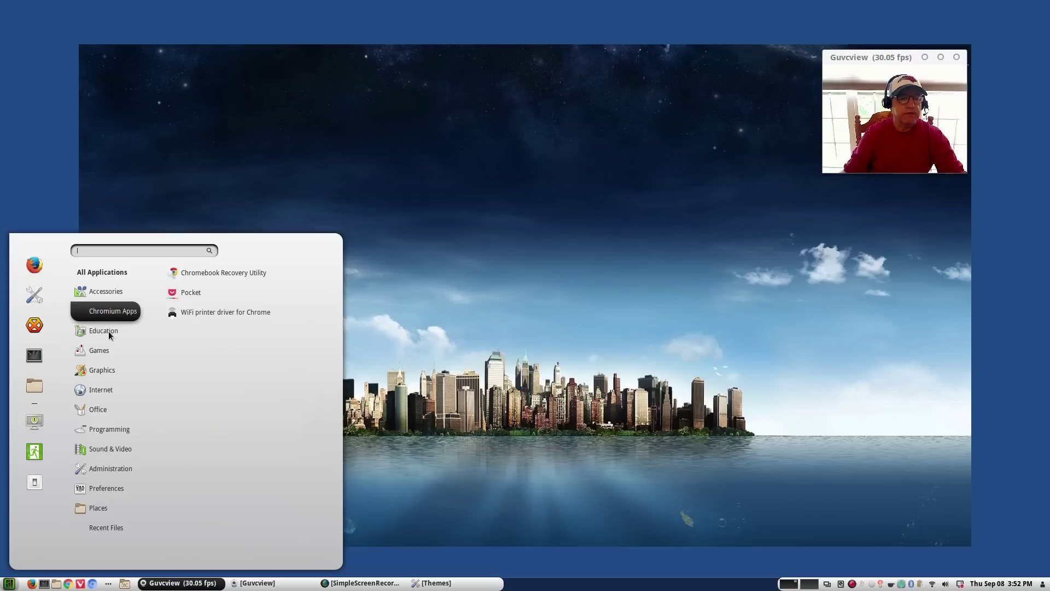
mouse_move(106, 435)
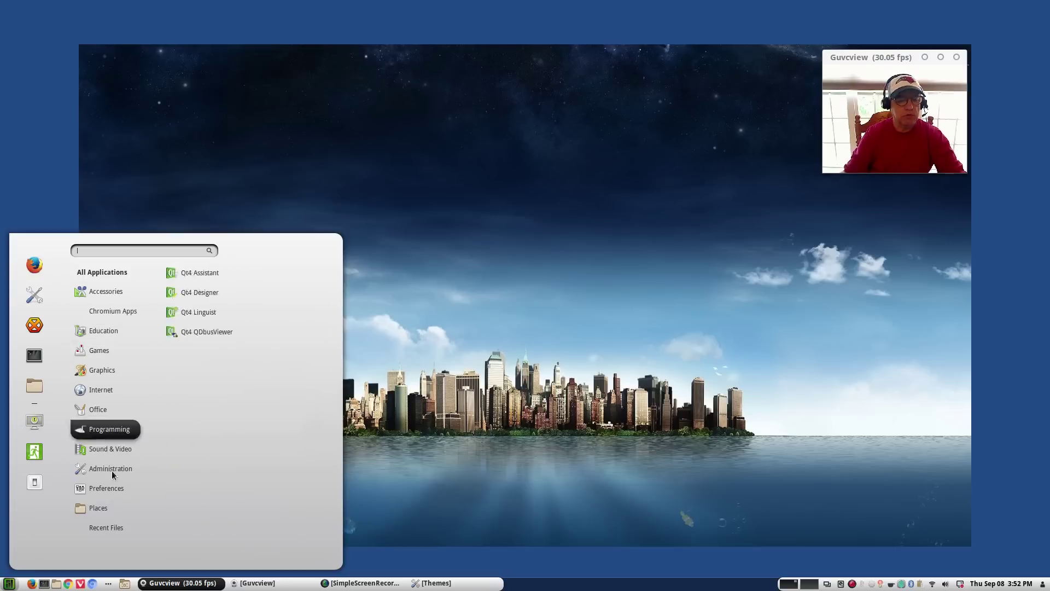
mouse_move(100, 409)
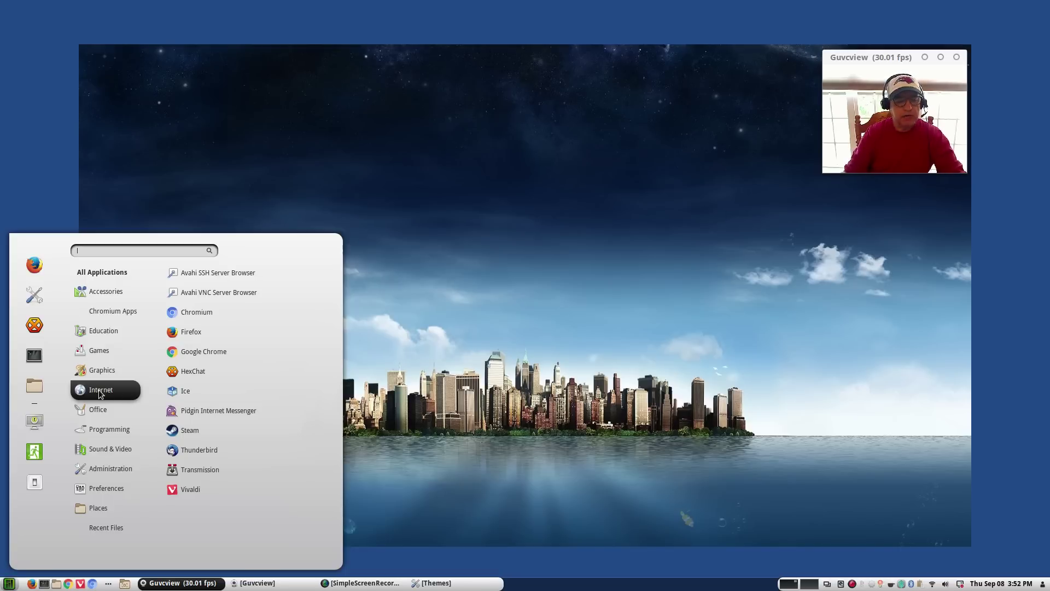
Dismiss the application menu by clicking the city-skyline wallpaper outside it
left_click(457, 347)
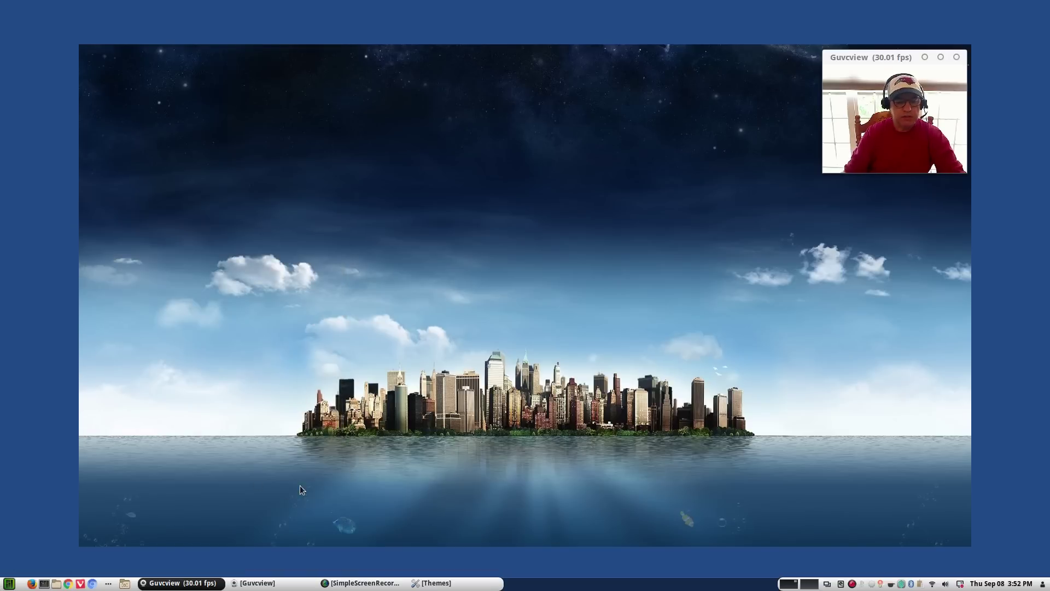